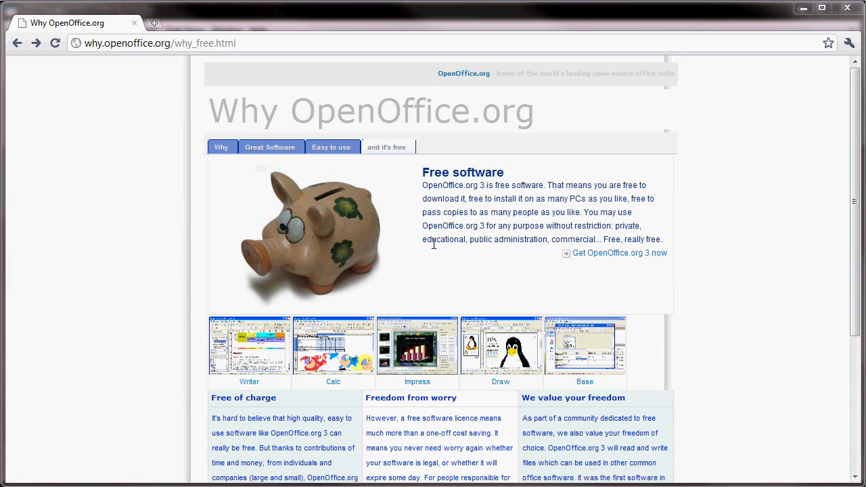
Step: Go to the OpenOffice.org download page from the Why OpenOffice.org page
{"action": "left_click", "coordinate": [595, 260]}
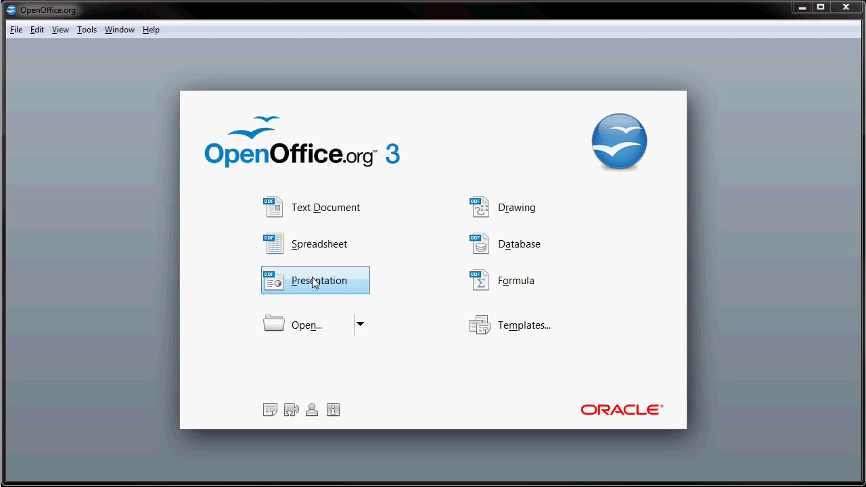
Step: Choose Presentation in the OpenOffice.org Start Center
{"action": "left_click", "coordinate": [313, 282]}
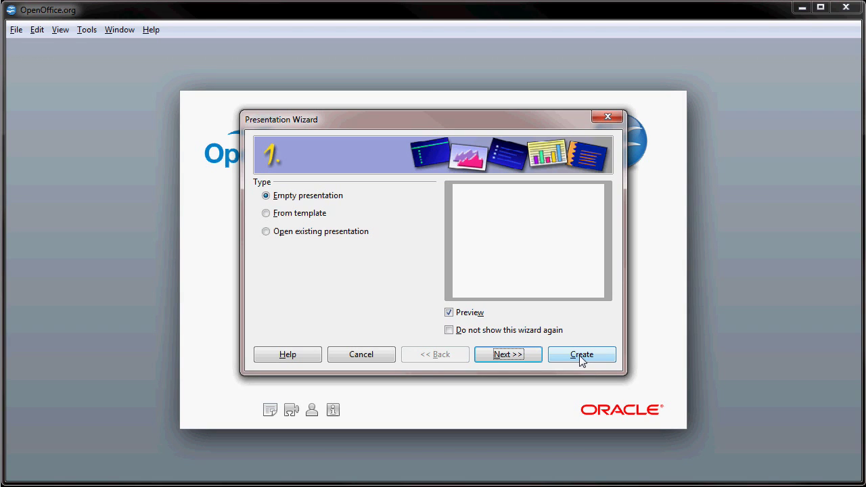
Step: Create an empty presentation from the Presentation Wizard
{"action": "left_click", "coordinate": [580, 360]}
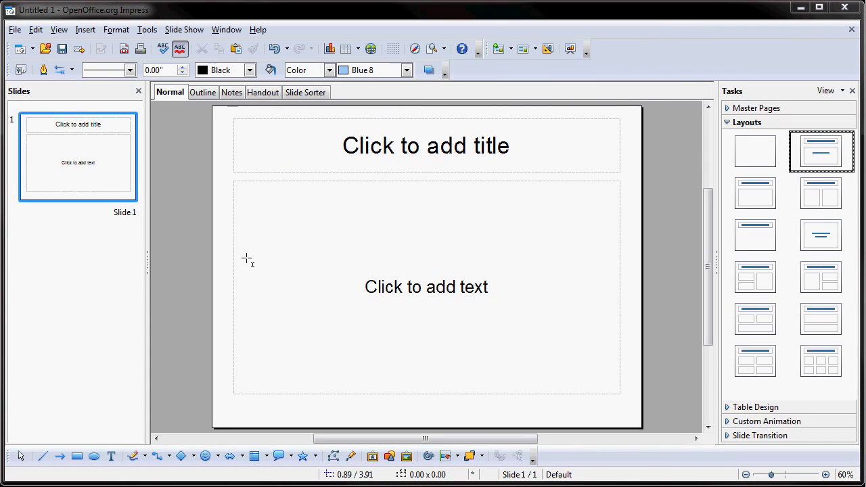
{"action": "left_click", "coordinate": [86, 32]}
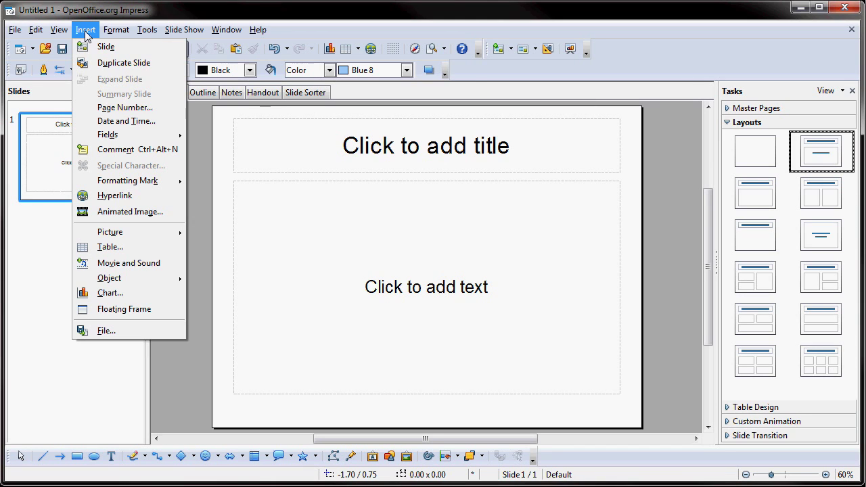
Step: Insert slide 2 and give it the Title and 2 Content layout
{"action": "left_click", "coordinate": [102, 48]}
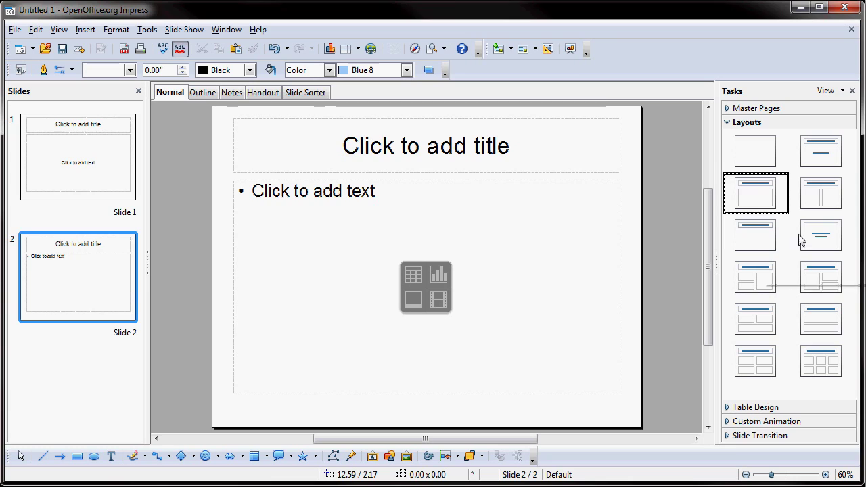
{"action": "left_click", "coordinate": [822, 204]}
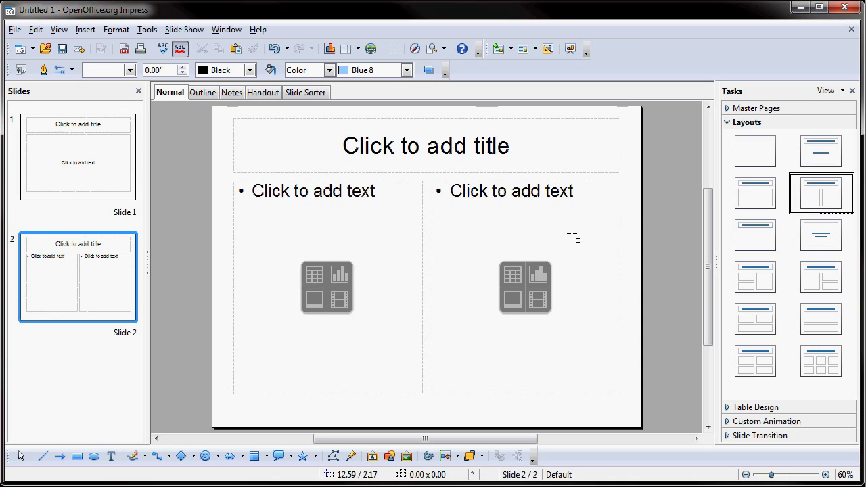
{"action": "left_click", "coordinate": [756, 236]}
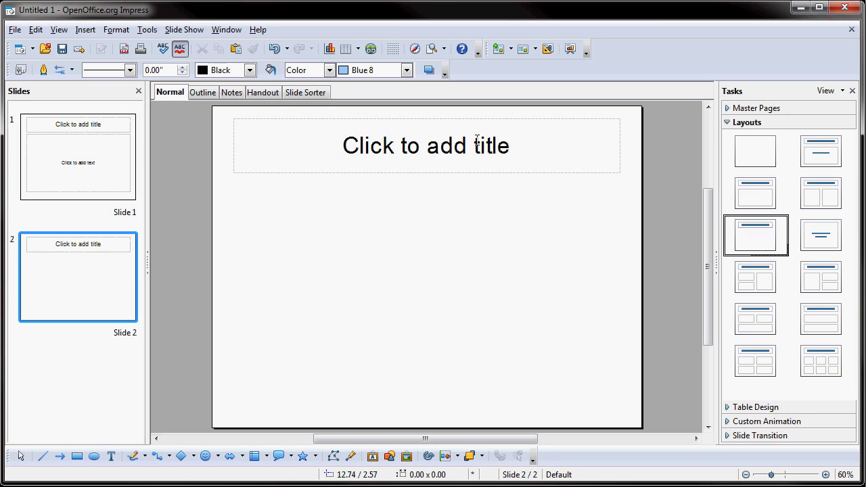
{"action": "left_click", "coordinate": [821, 235]}
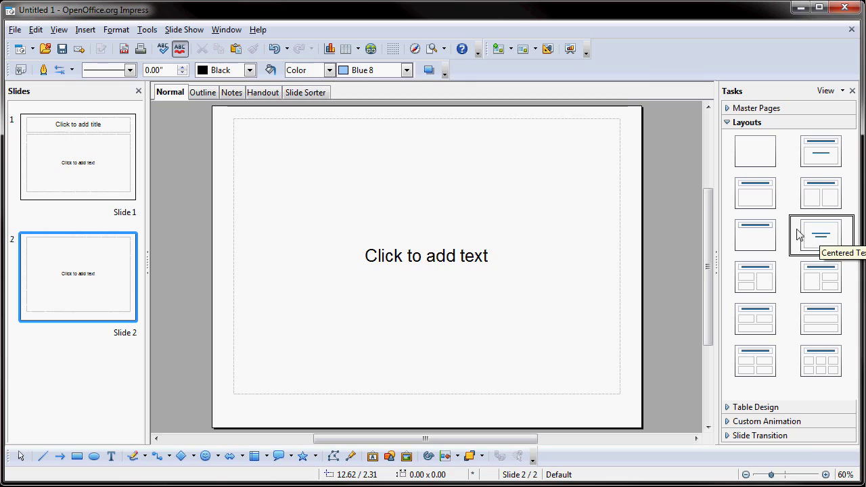
{"action": "left_click", "coordinate": [748, 277]}
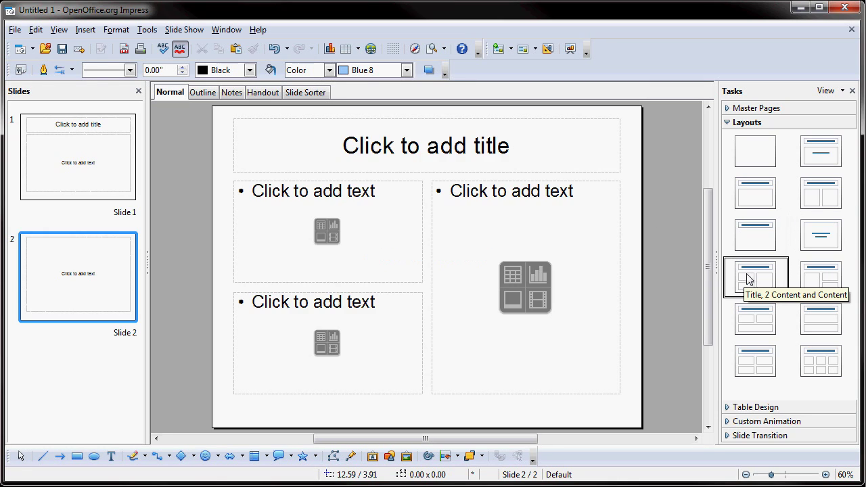
{"action": "left_click", "coordinate": [825, 280]}
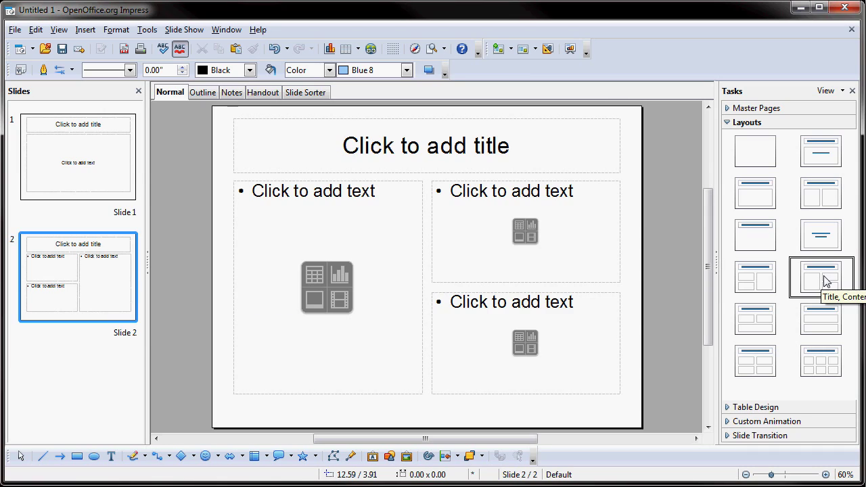
{"action": "left_click", "coordinate": [752, 315]}
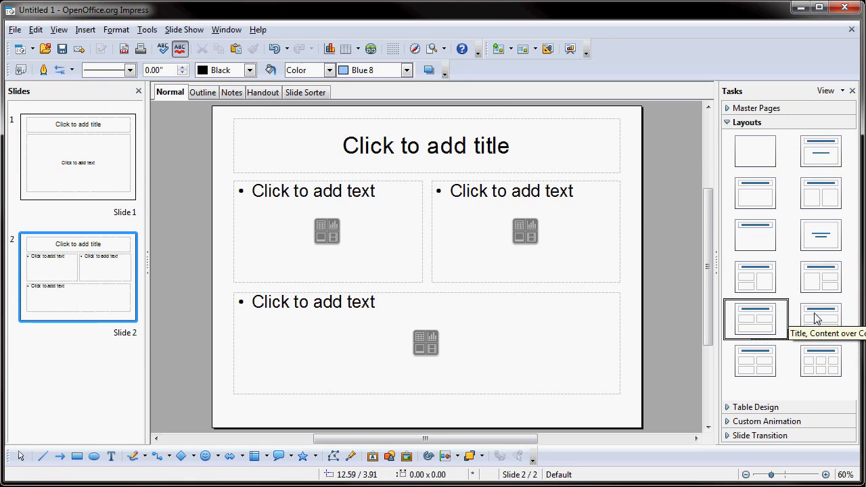
{"action": "left_click", "coordinate": [764, 194]}
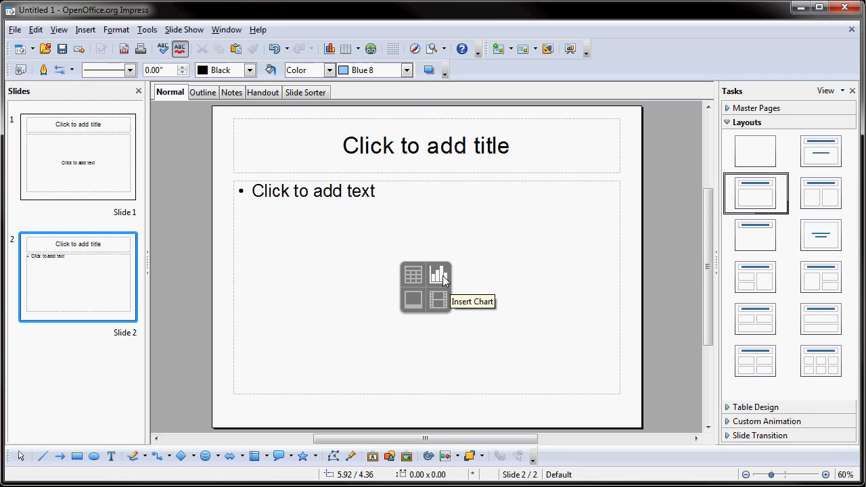
{"action": "left_click", "coordinate": [443, 277]}
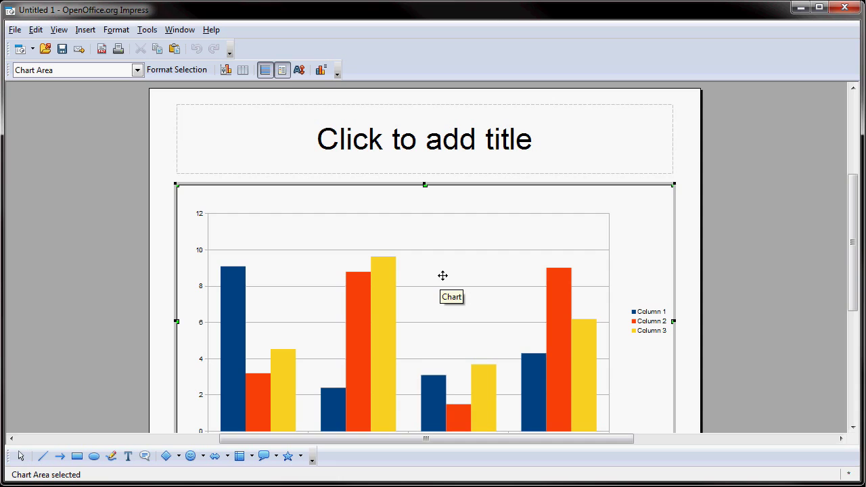
Step: Exit chart editing, then reopen the slide 2 chart and select its Column 3 series
{"action": "mouse_move", "coordinate": [858, 226]}
{"action": "left_mouse_down"}
{"action": "mouse_move", "coordinate": [858, 276]}
{"action": "mouse_move", "coordinate": [856, 232]}
{"action": "left_mouse_up"}
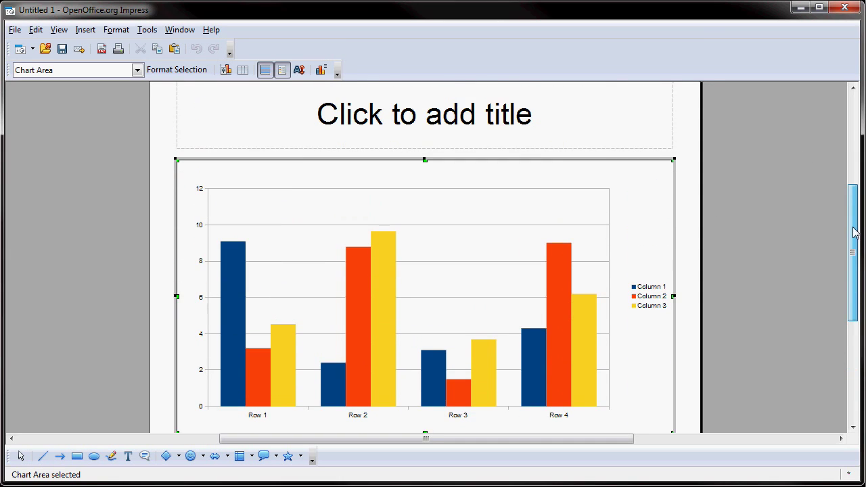
{"action": "mouse_move", "coordinate": [560, 278]}
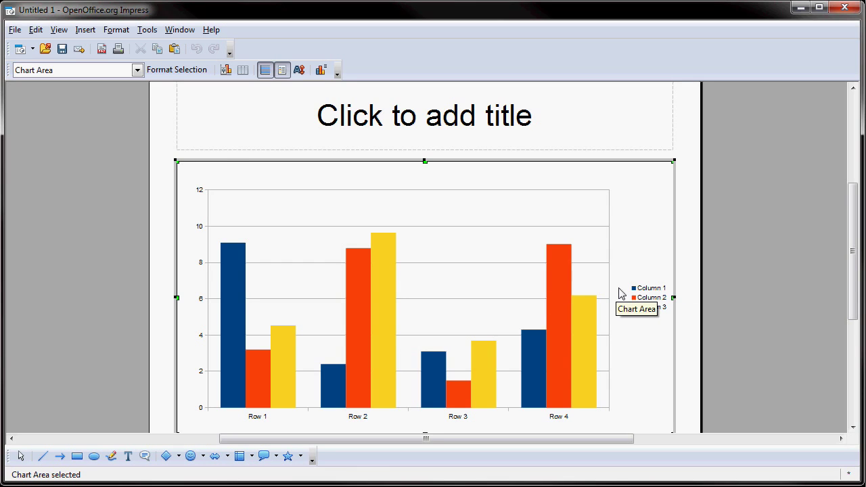
{"action": "left_click", "coordinate": [154, 131]}
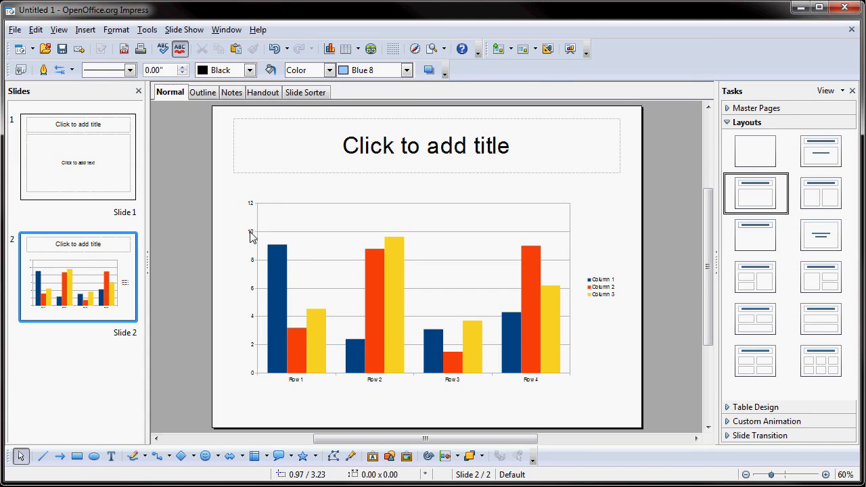
{"action": "left_click", "coordinate": [389, 263]}
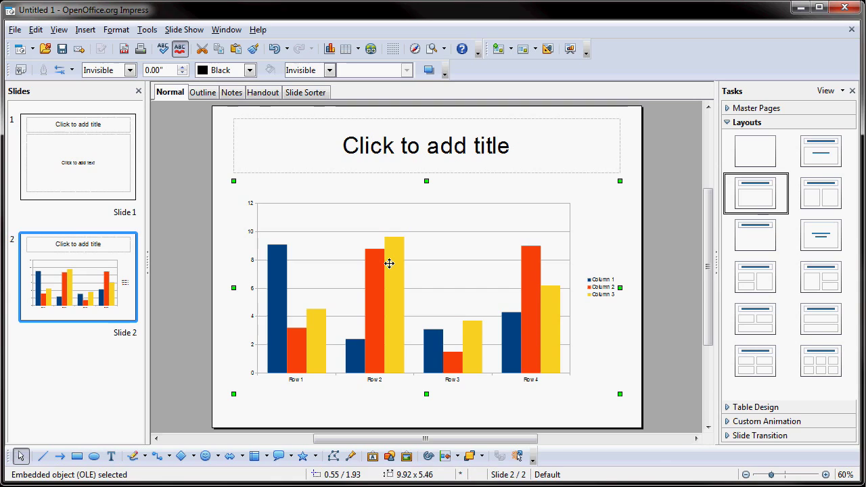
{"action": "double_click", "coordinate": [389, 263]}
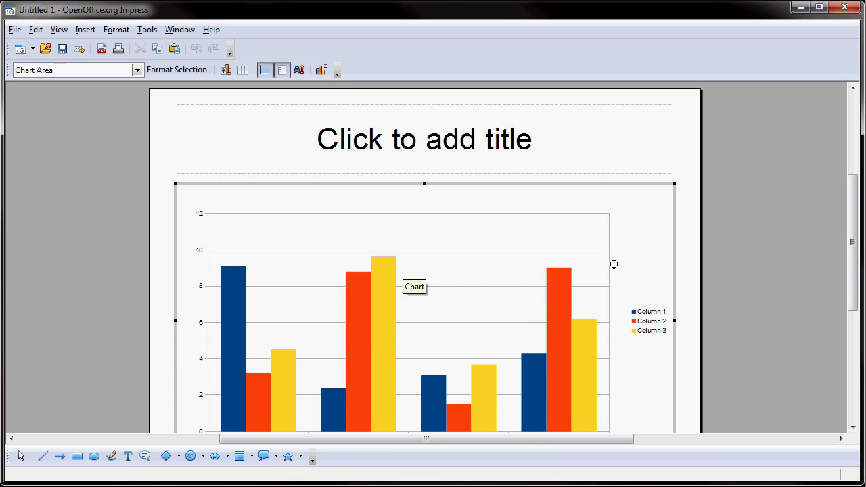
{"action": "scroll", "coordinate": [744, 270], "scroll_direction": "down", "scroll_amount": 2}
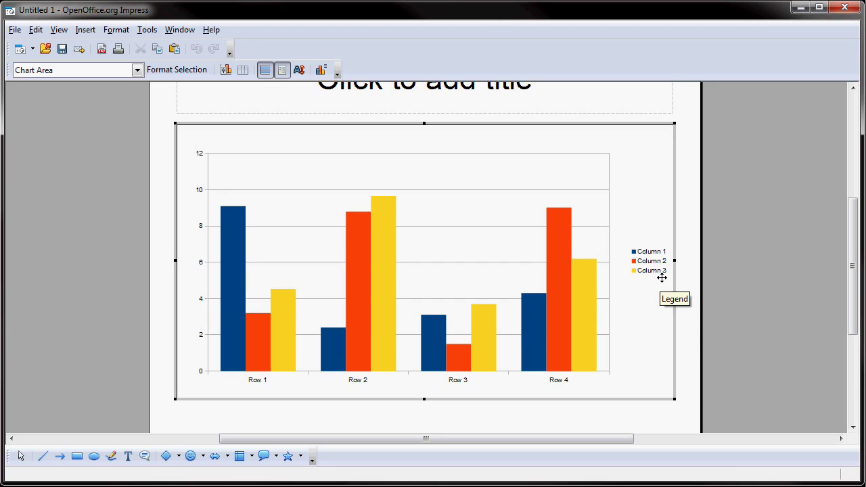
{"action": "left_click", "coordinate": [586, 300]}
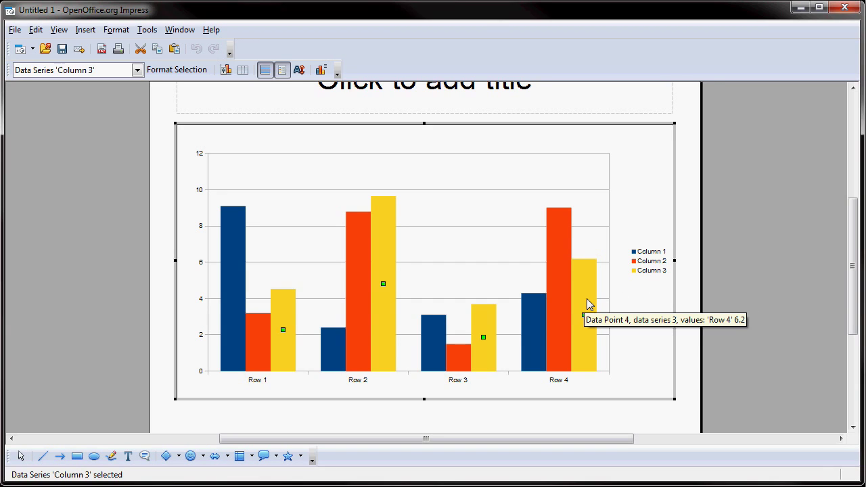
Step: Fill the Column 1 bars with Chart 4 green and leave chart editing
{"action": "double_click", "coordinate": [587, 300]}
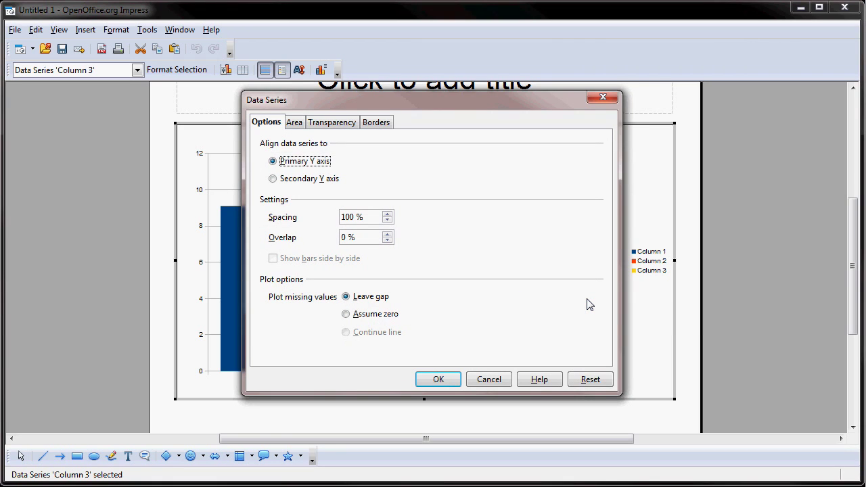
{"action": "left_click", "coordinate": [477, 380]}
{"action": "mouse_move", "coordinate": [230, 217]}
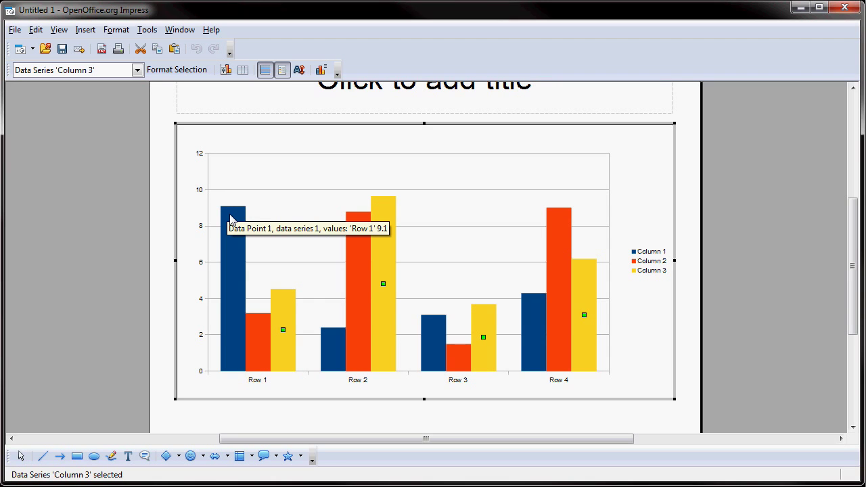
{"action": "double_click", "coordinate": [233, 259]}
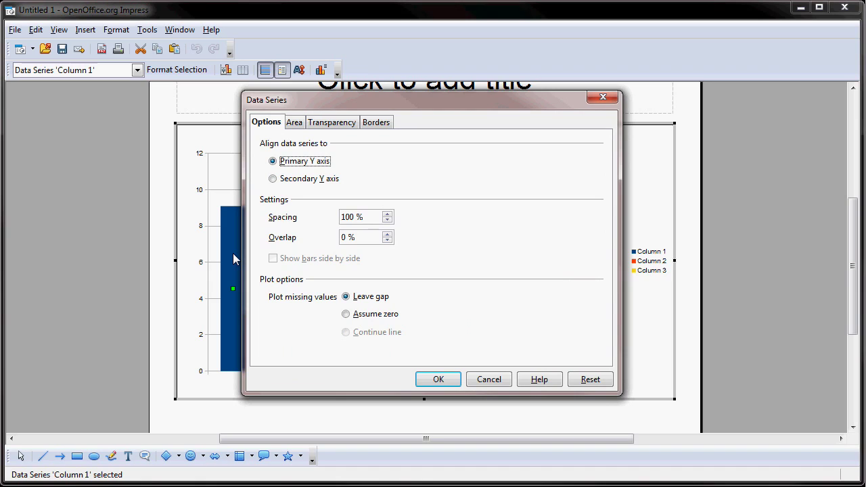
{"action": "left_click", "coordinate": [296, 125]}
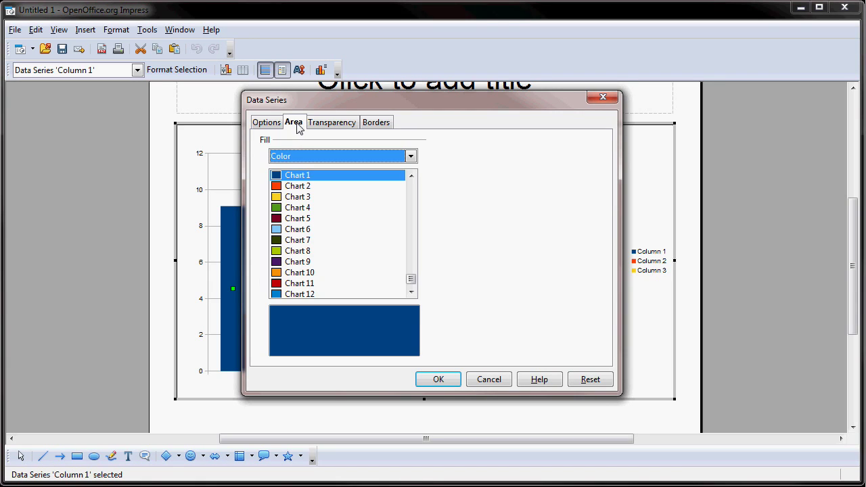
{"action": "left_click", "coordinate": [280, 209]}
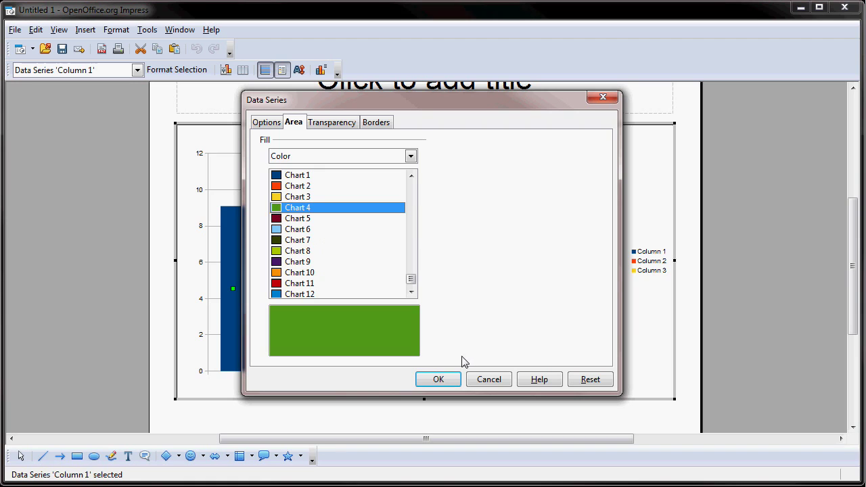
{"action": "left_click", "coordinate": [444, 378]}
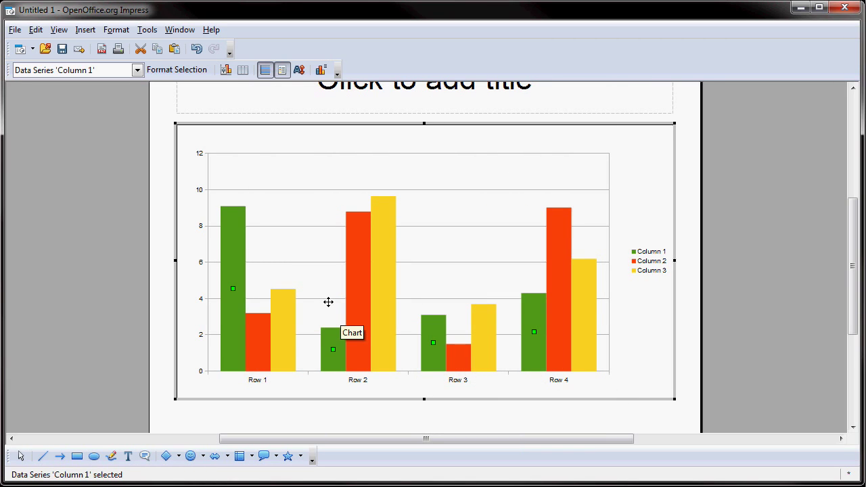
{"action": "left_click", "coordinate": [165, 180]}
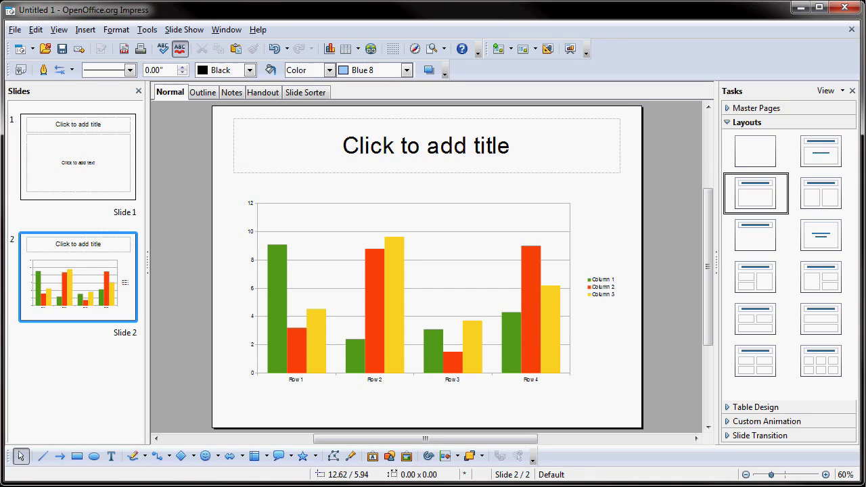
{"action": "left_click", "coordinate": [84, 29]}
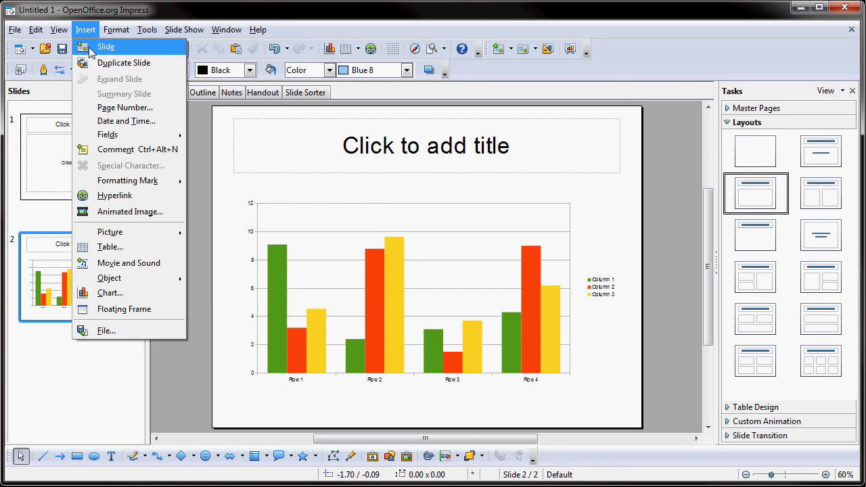
Step: Insert slide 3 and set it to the Title, Content layout
{"action": "left_click", "coordinate": [91, 49]}
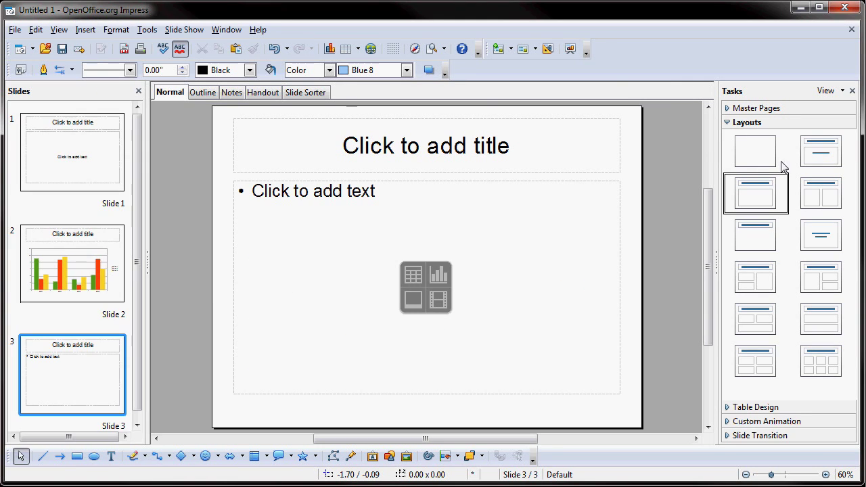
{"action": "left_click", "coordinate": [812, 207]}
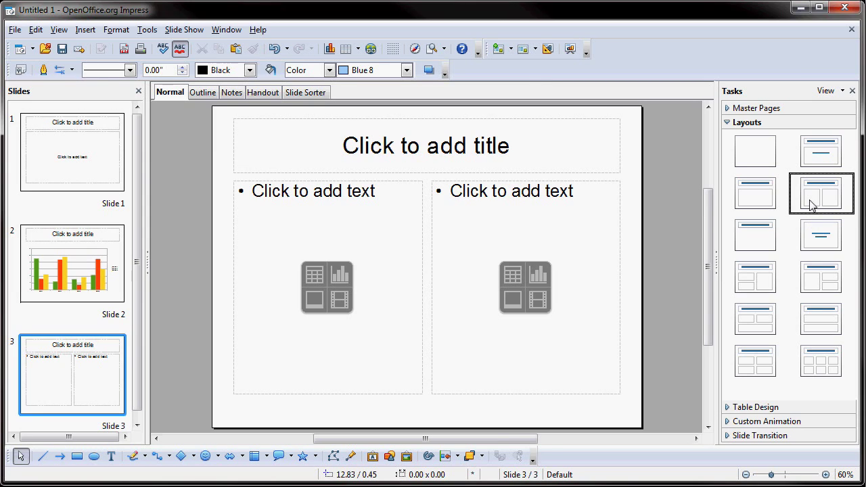
{"action": "left_click", "coordinate": [760, 195]}
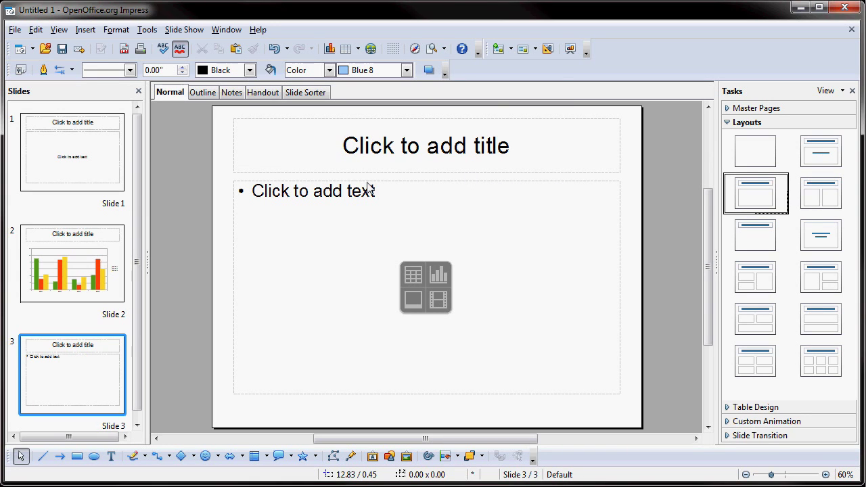
Step: Enter the bullet 'This is the first bullet' and the title 'This is the Heading' on slide 3
{"action": "left_click", "coordinate": [260, 192]}
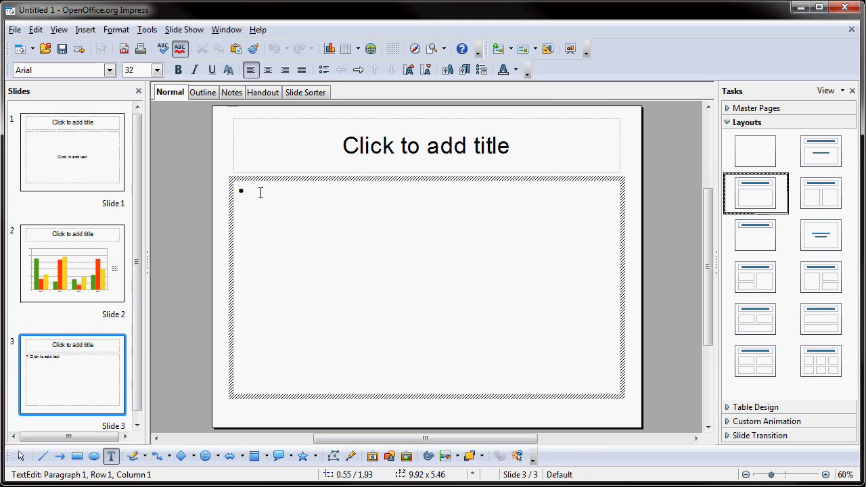
{"action": "type", "text": "This is the "}
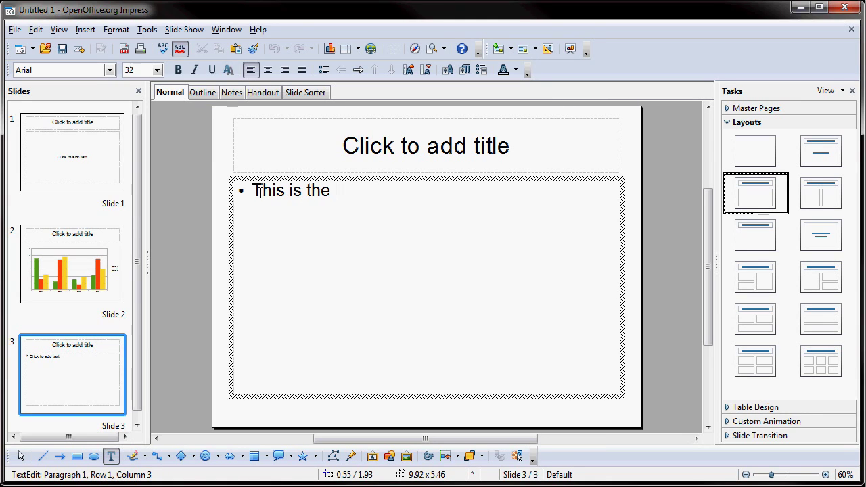
{"action": "type", "text": "first "}
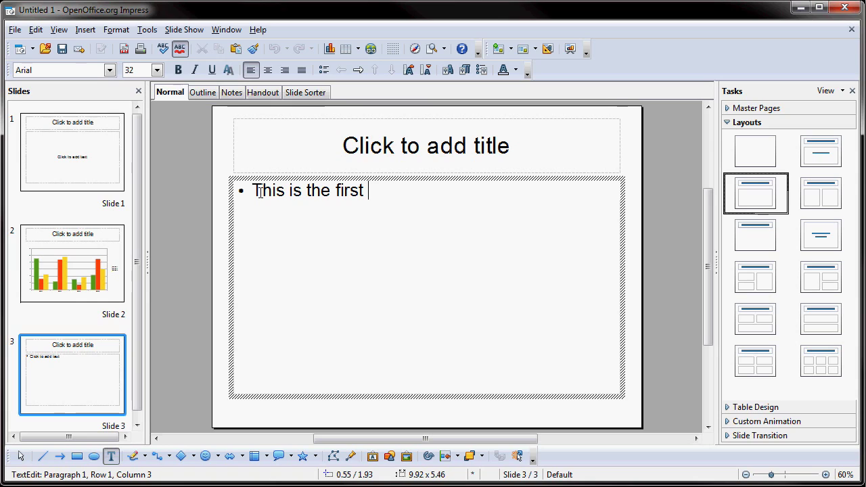
{"action": "type", "text": "bullet"}
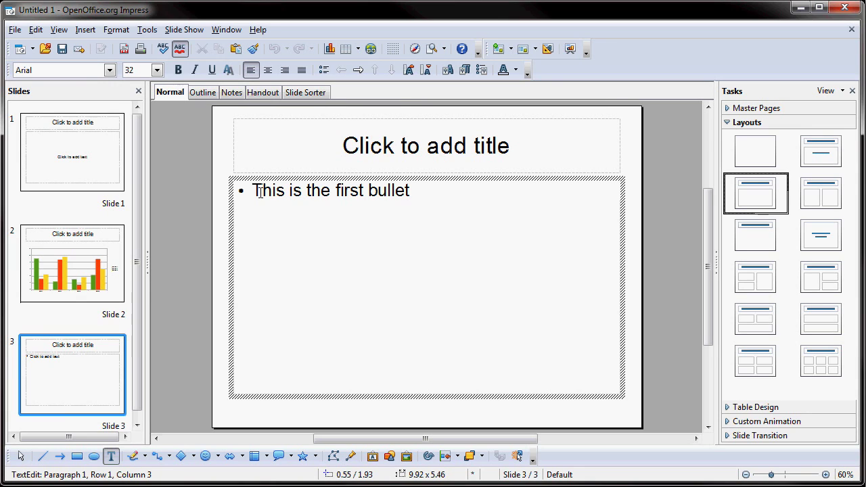
{"action": "left_click", "coordinate": [406, 145]}
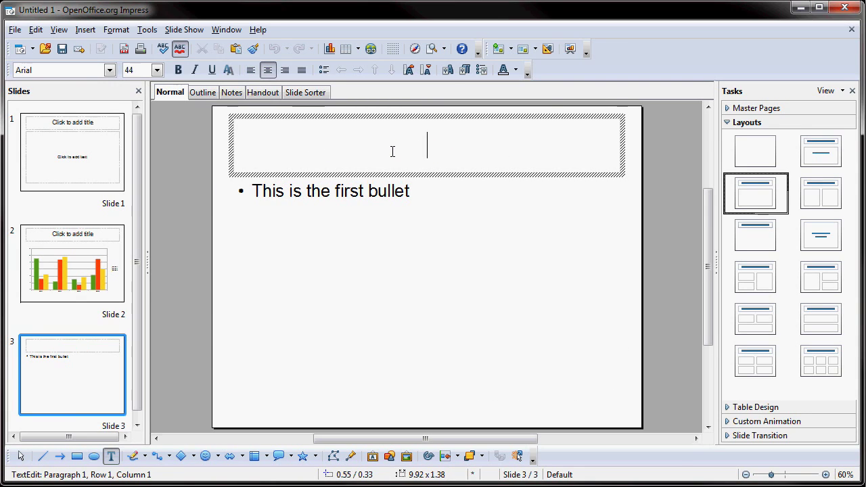
{"action": "type", "text": "This is t"}
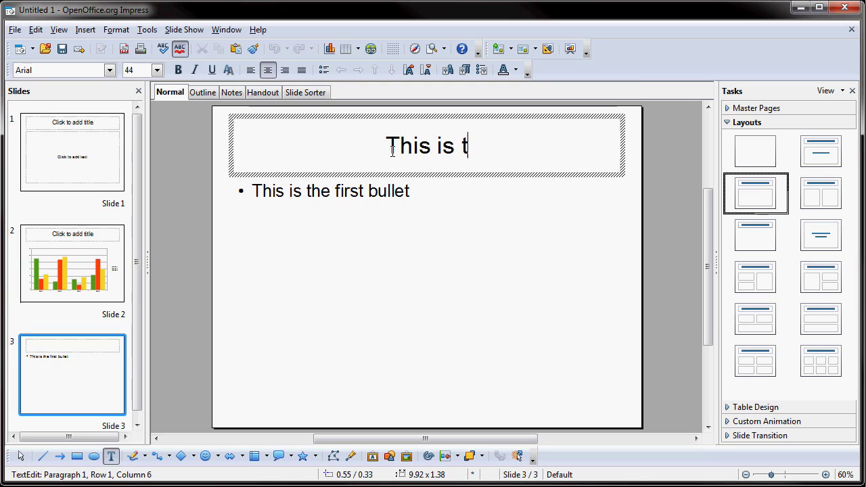
{"action": "type", "text": "he Heading"}
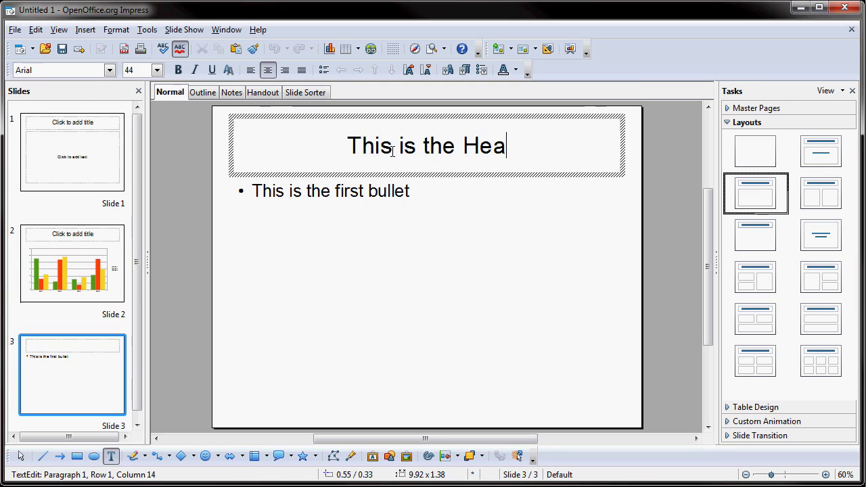
{"action": "left_click", "coordinate": [177, 192]}
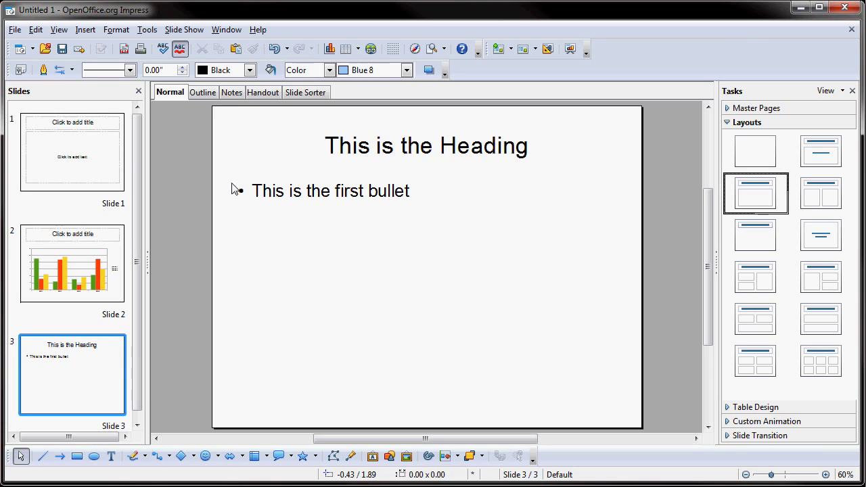
{"action": "left_click", "coordinate": [357, 154]}
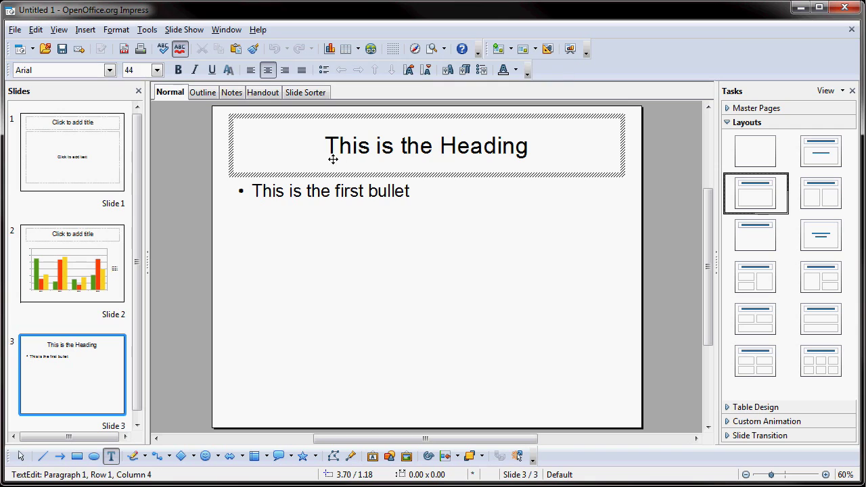
Step: Format the whole slide 3 heading as Arial Black at 48 pt
{"action": "left_click_drag", "start_coordinate": [326, 145], "coordinate": [571, 145]}
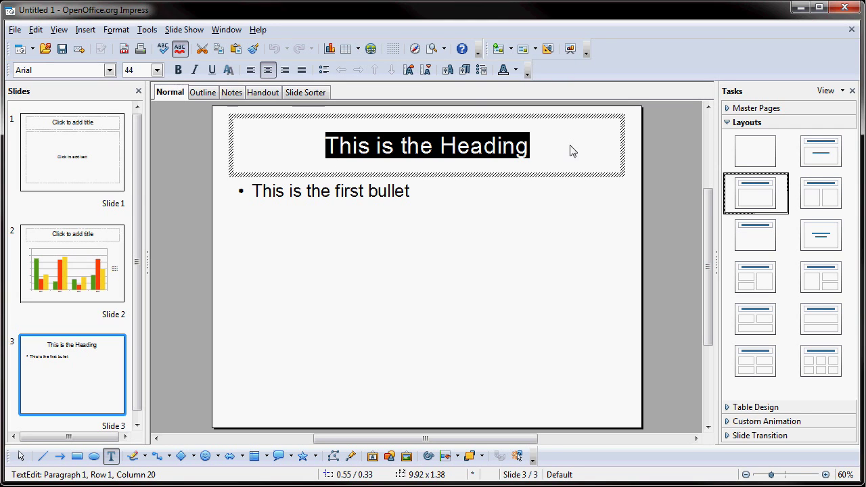
{"action": "left_click", "coordinate": [116, 30]}
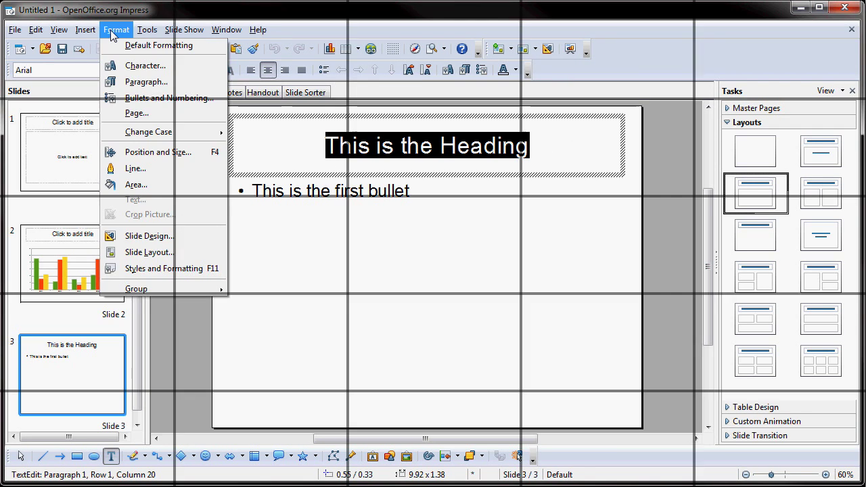
{"action": "left_click", "coordinate": [132, 69]}
{"action": "mouse_move", "coordinate": [390, 213]}
{"action": "left_mouse_down"}
{"action": "mouse_move", "coordinate": [405, 161]}
{"action": "mouse_move", "coordinate": [409, 172]}
{"action": "left_mouse_up"}
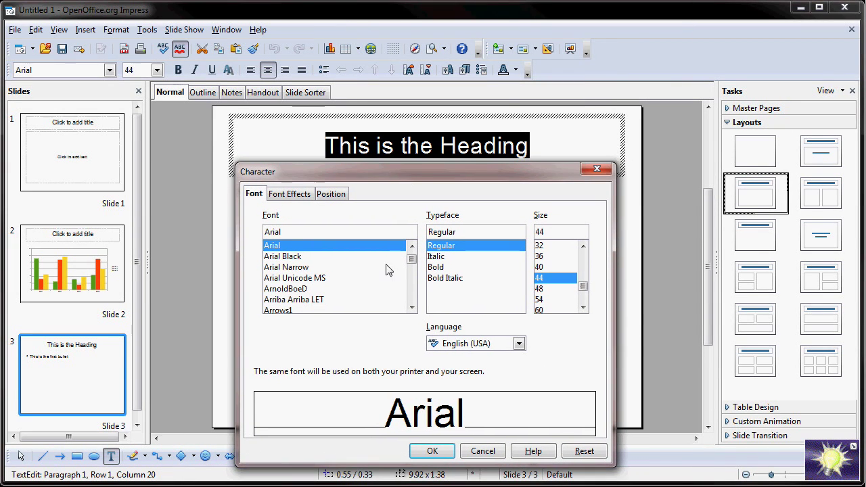
{"action": "left_click", "coordinate": [298, 256]}
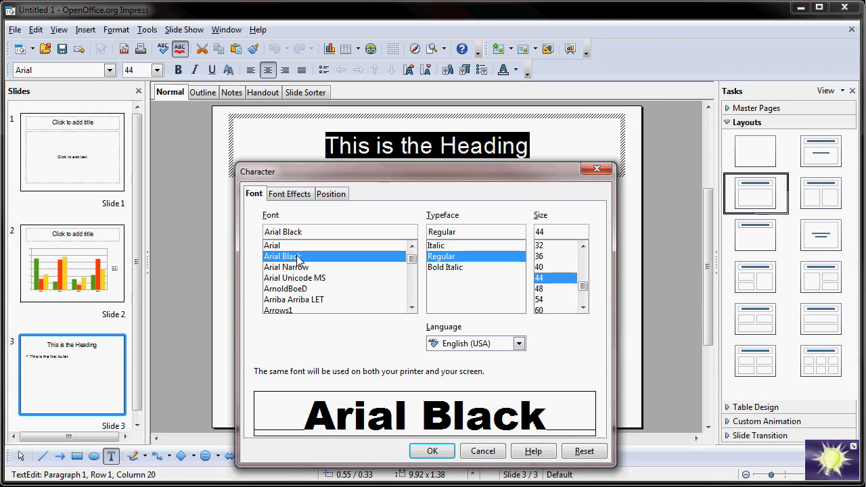
{"action": "left_click", "coordinate": [539, 290]}
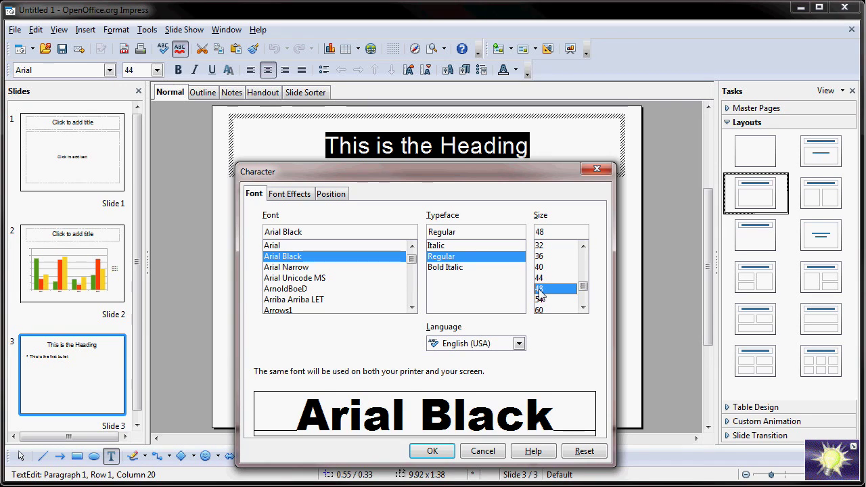
{"action": "left_click", "coordinate": [432, 451]}
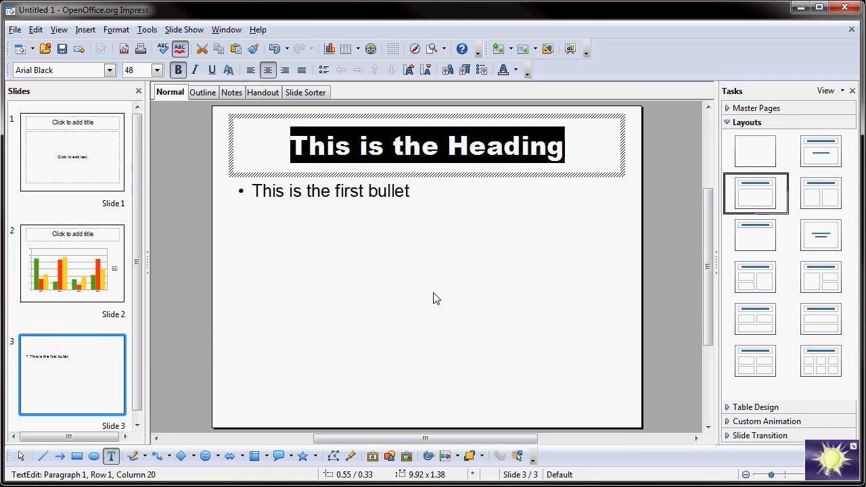
Step: Set the slide 3 heading's font colour to orange Chart 10
{"action": "left_click", "coordinate": [116, 31]}
{"action": "left_click", "coordinate": [145, 65]}
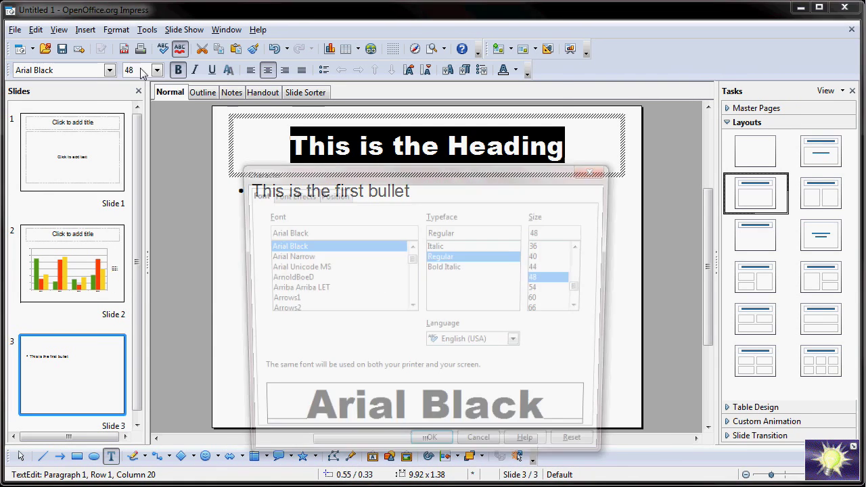
{"action": "left_click", "coordinate": [297, 194]}
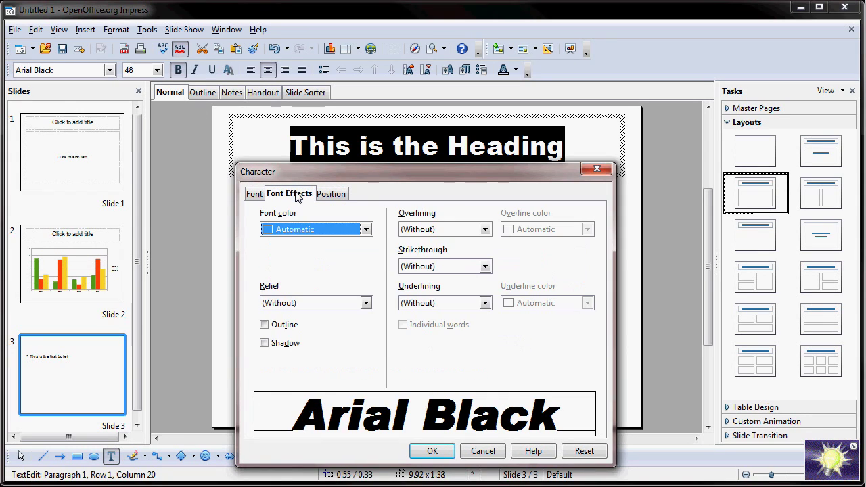
{"action": "left_click", "coordinate": [302, 233]}
{"action": "key", "text": "Down"}
{"action": "key", "text": "Down"}
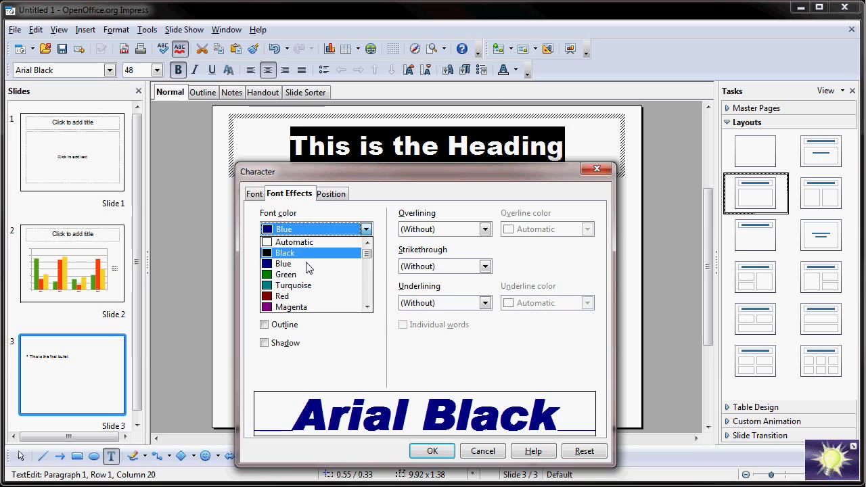
{"action": "left_click_drag", "start_coordinate": [368, 262], "coordinate": [378, 312]}
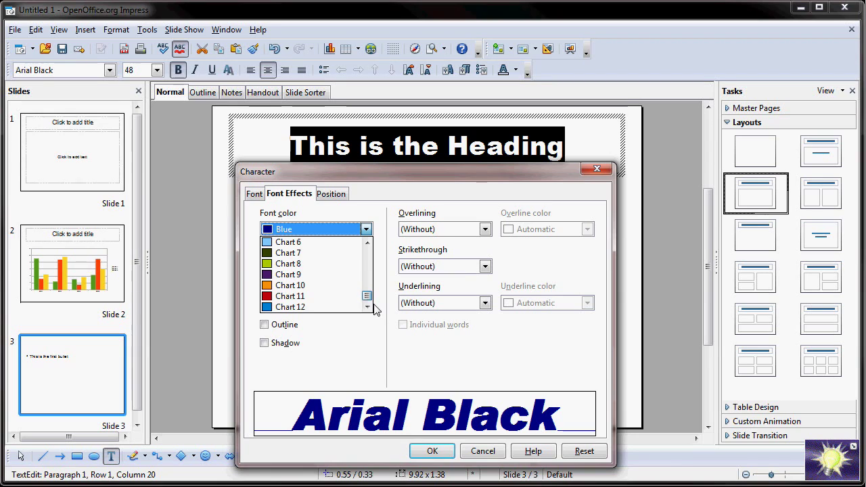
{"action": "left_click", "coordinate": [293, 286]}
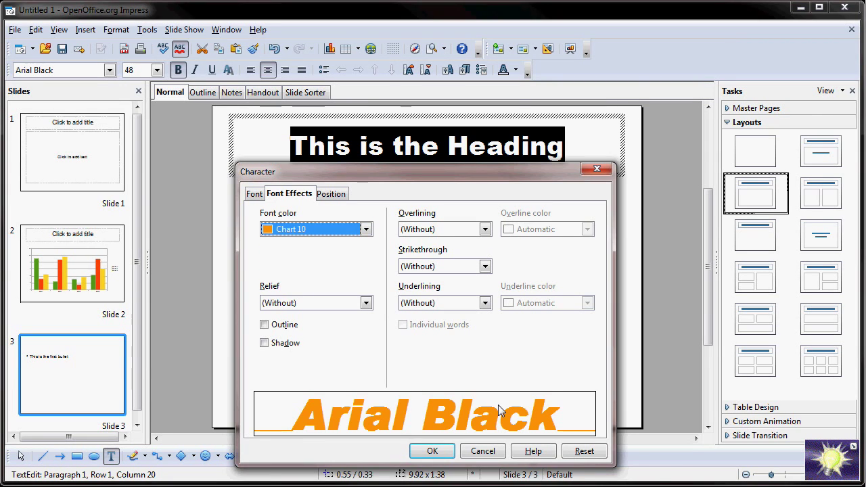
{"action": "left_click", "coordinate": [431, 452]}
{"action": "left_click", "coordinate": [313, 309]}
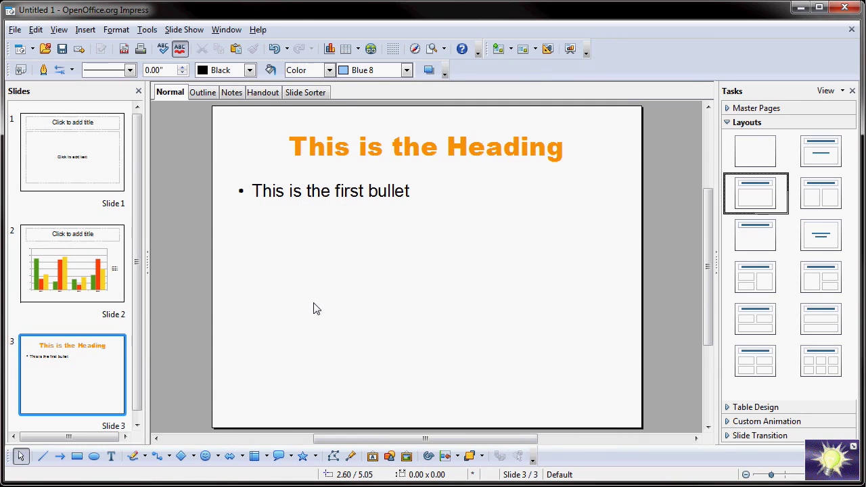
{"action": "left_click", "coordinate": [314, 151]}
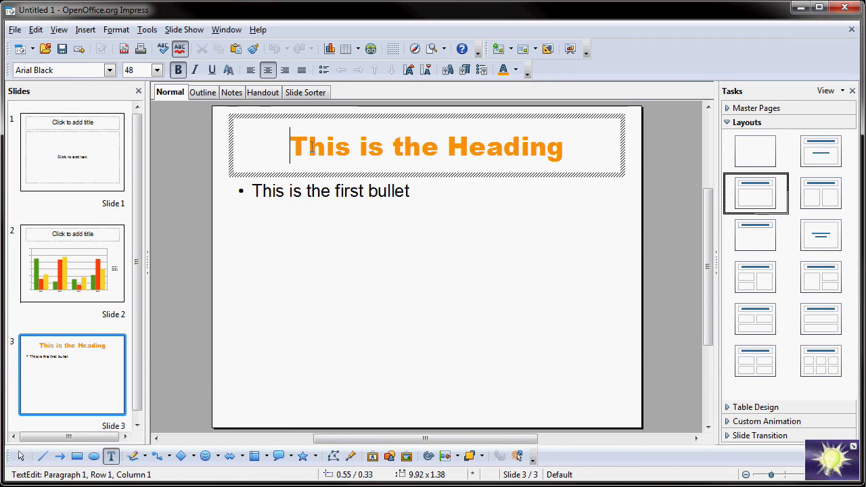
Step: Apply the Font Effects Shadow to slide 3's orange Arial Black heading text
{"action": "left_click_drag", "start_coordinate": [291, 146], "coordinate": [618, 142]}
{"action": "left_click", "coordinate": [115, 29]}
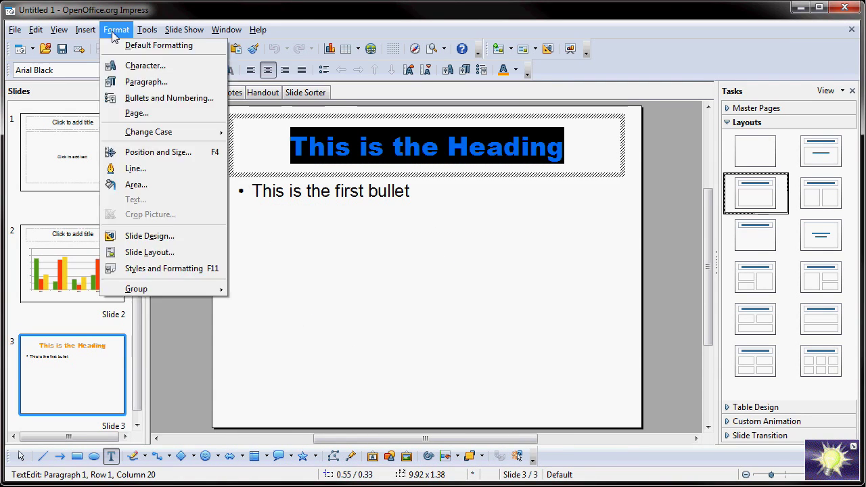
{"action": "left_click", "coordinate": [136, 66]}
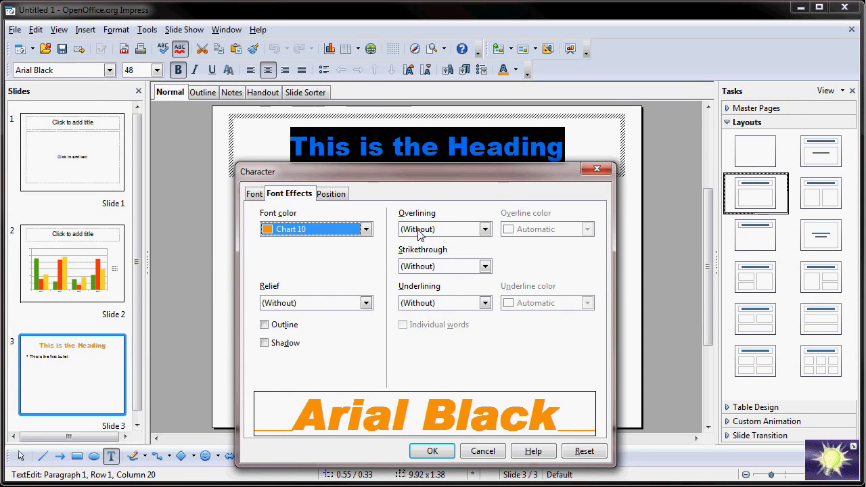
{"action": "left_click", "coordinate": [271, 345]}
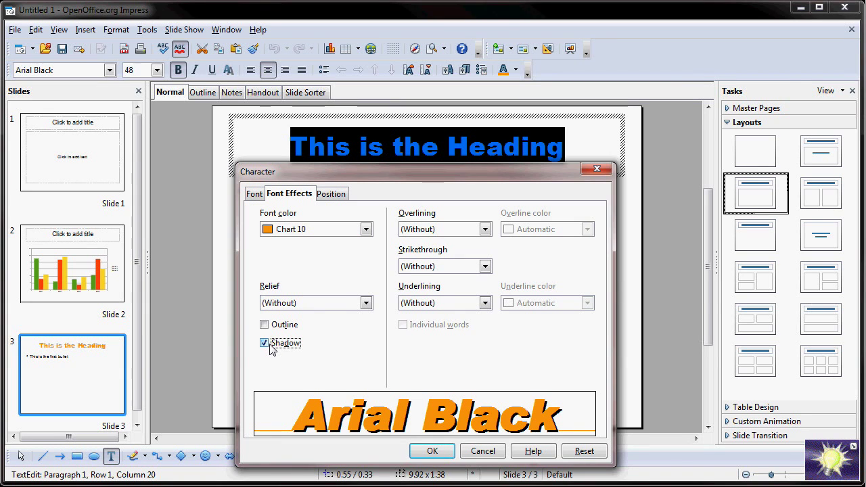
{"action": "left_click", "coordinate": [437, 452]}
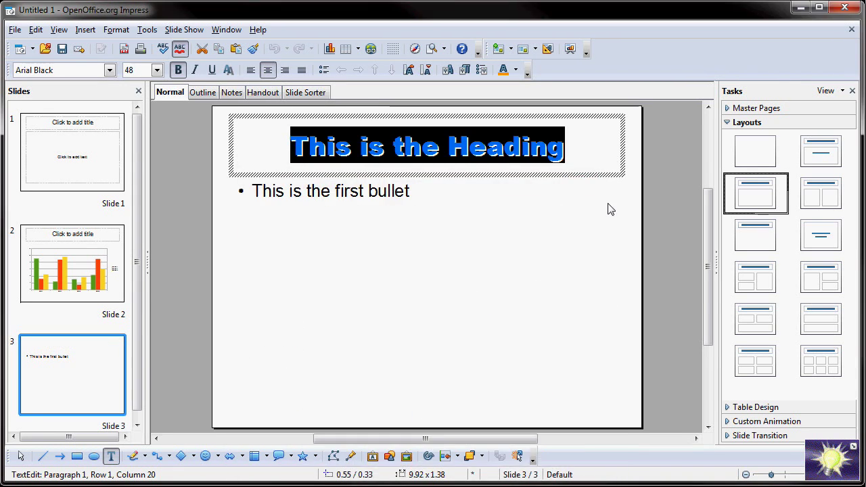
{"action": "left_click", "coordinate": [663, 201]}
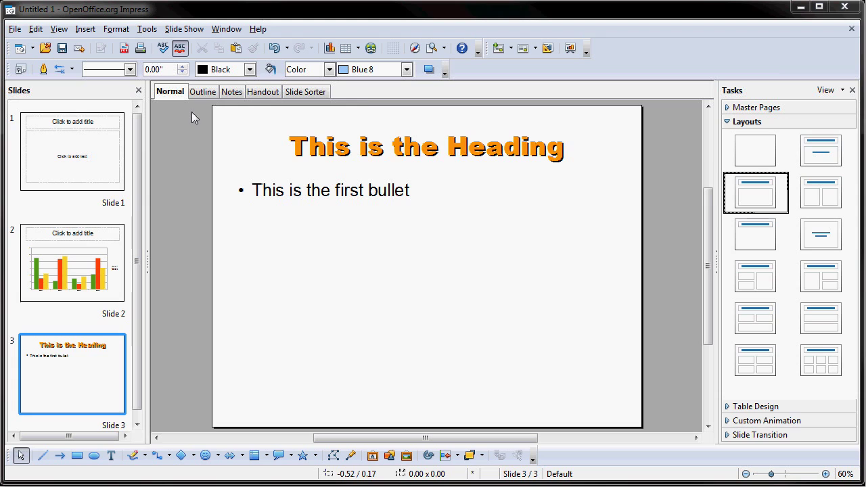
Step: Cycle through the Outline, Notes and Handout views, finishing in the Slide Sorter thumbnails
{"action": "left_click", "coordinate": [201, 95]}
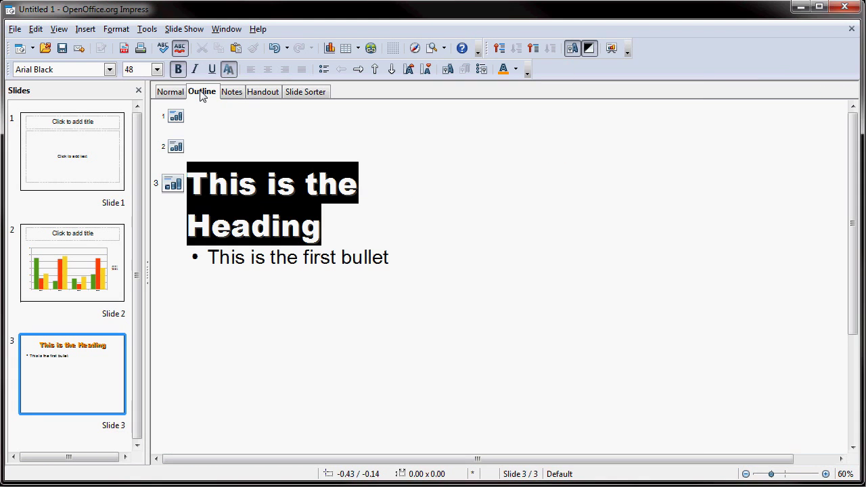
{"action": "left_click", "coordinate": [232, 96]}
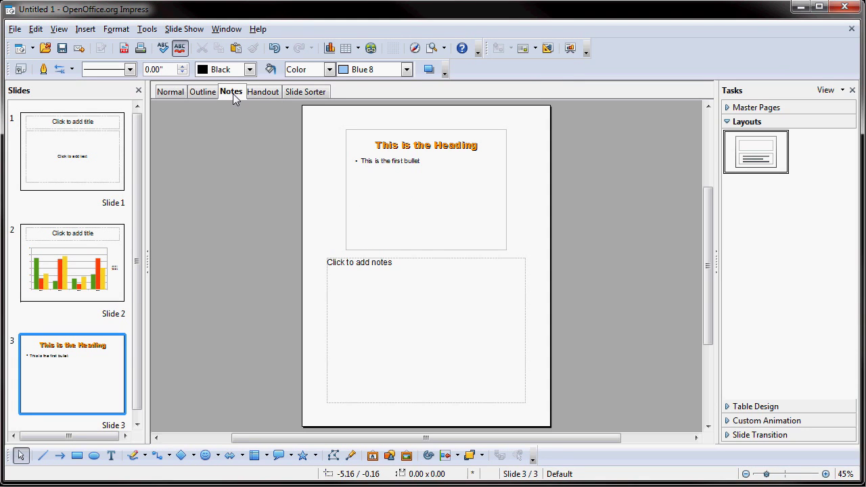
{"action": "left_click", "coordinate": [263, 93]}
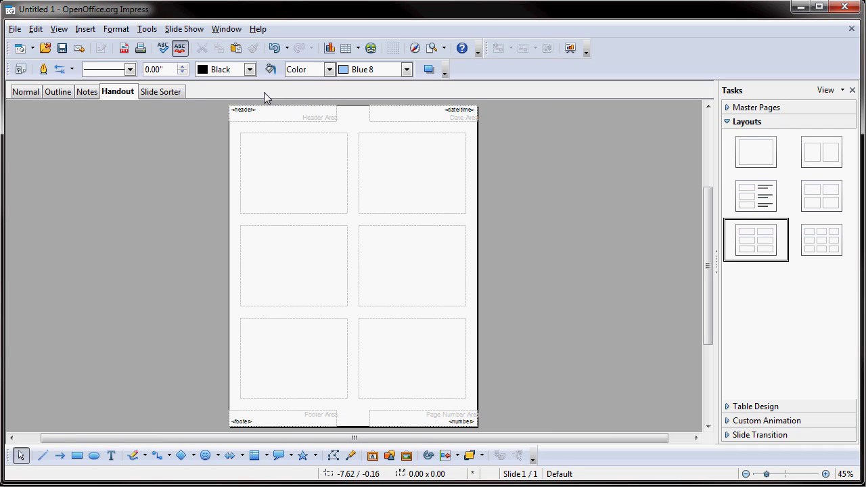
{"action": "left_click", "coordinate": [166, 91]}
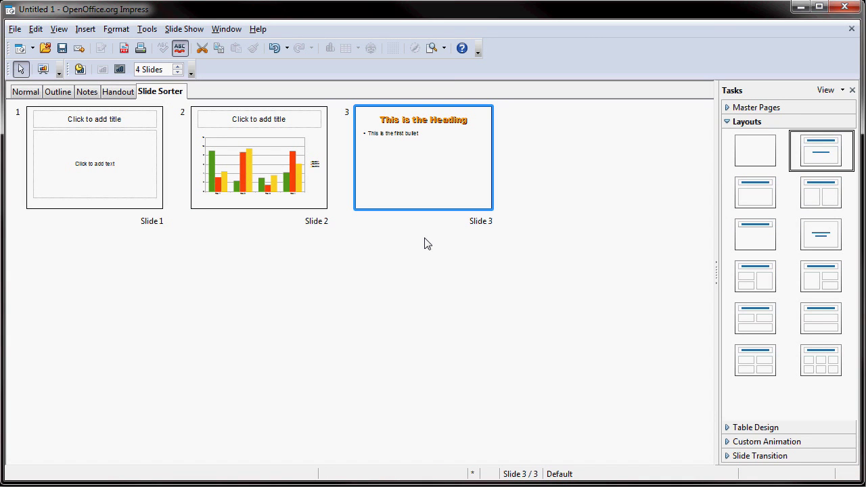
{"action": "left_click", "coordinate": [417, 158]}
{"action": "left_click_drag", "start_coordinate": [418, 158], "coordinate": [189, 154]}
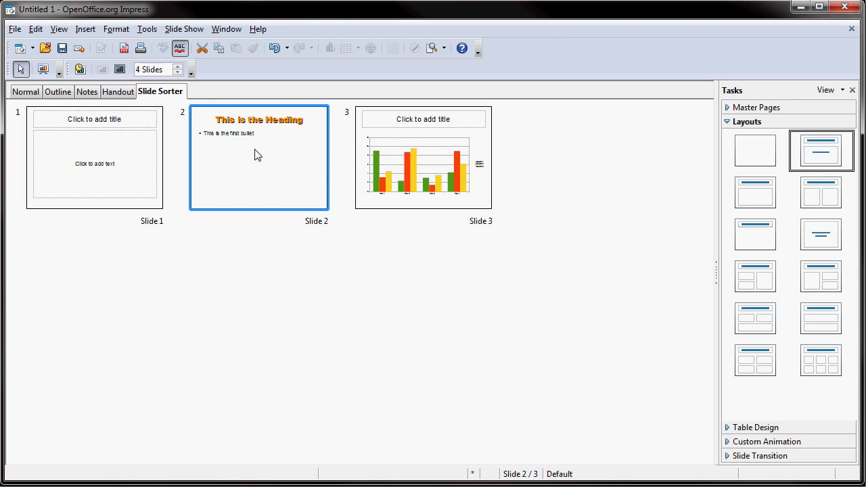
{"action": "left_click_drag", "start_coordinate": [253, 155], "coordinate": [513, 180]}
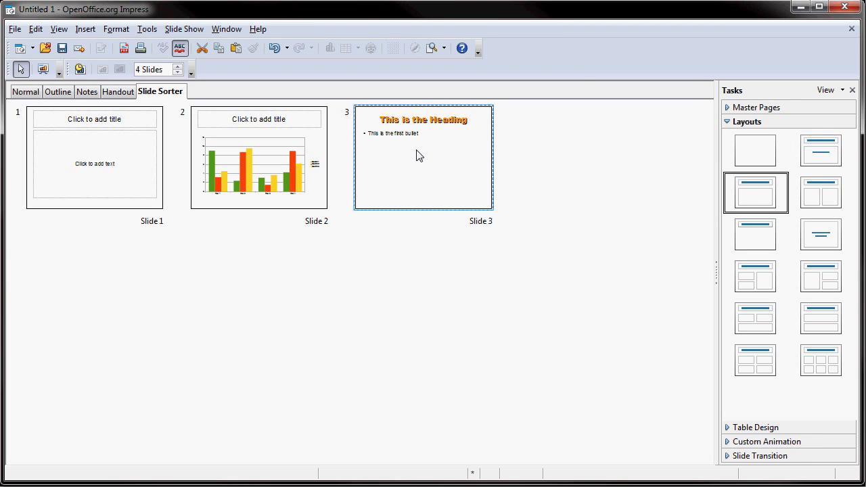
{"action": "left_click", "coordinate": [477, 175]}
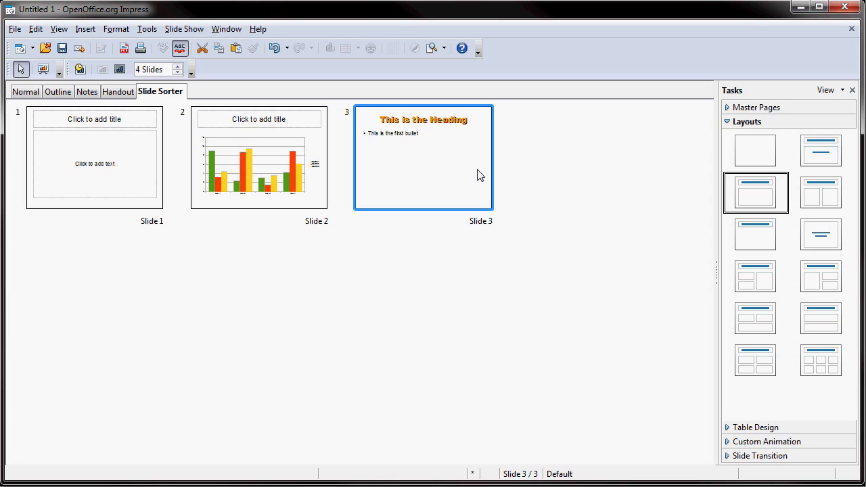
Step: Paste the heading slide copy after slide 3, then show the new slide 4 in Normal view
{"action": "key", "text": "ctrl+v"}
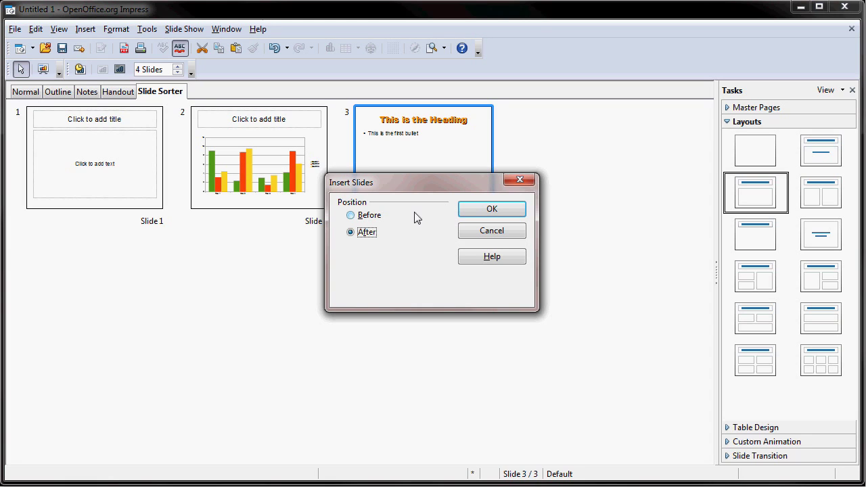
{"action": "left_click", "coordinate": [466, 210]}
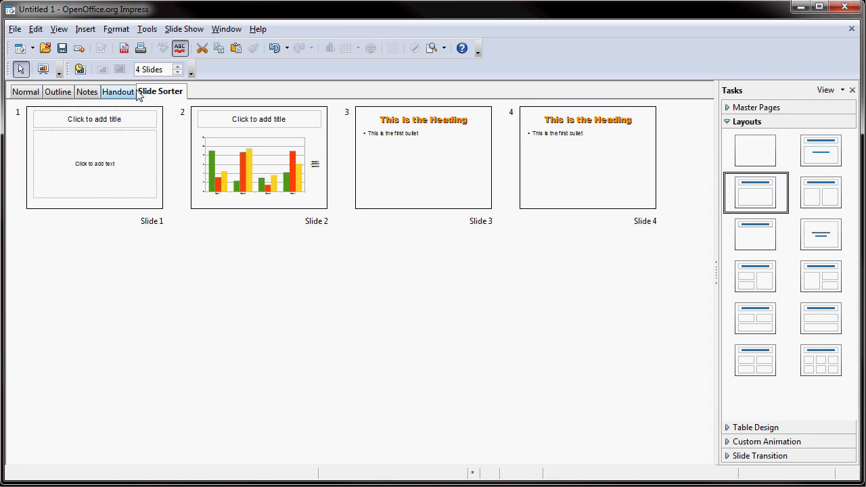
{"action": "left_click", "coordinate": [27, 92]}
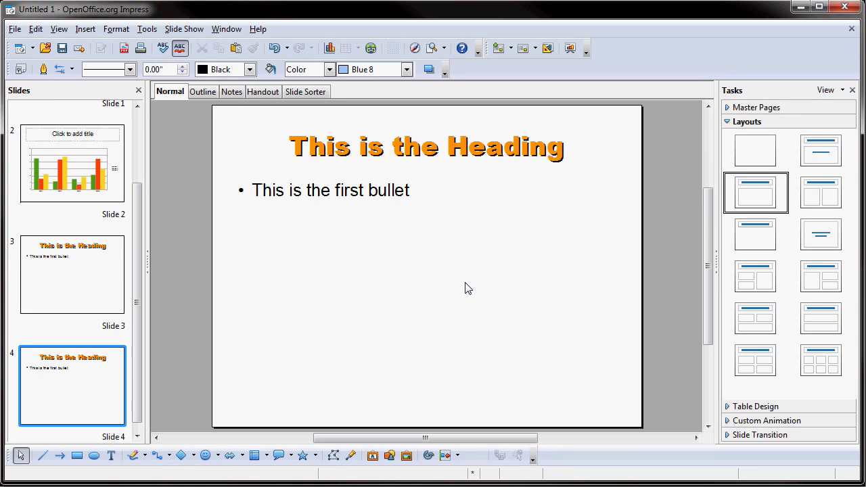